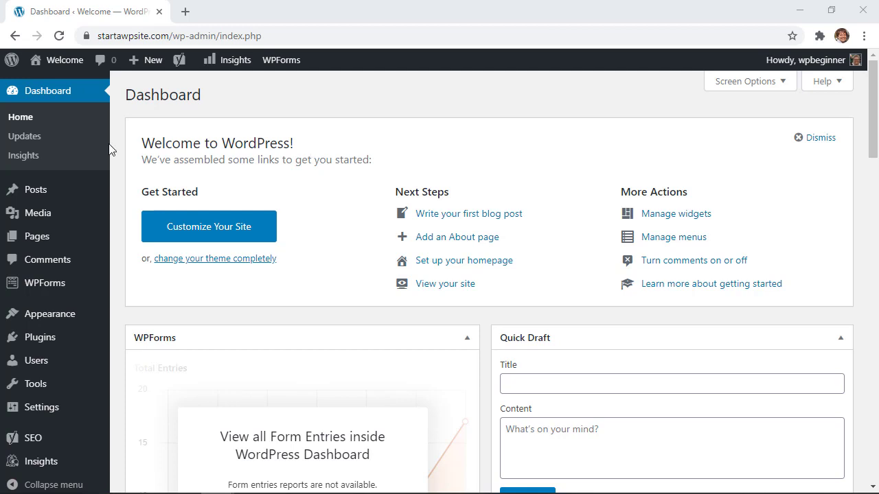
Review the site's installed themes, plugins, posts and pages, and return to the dashboard.
click(50, 316)
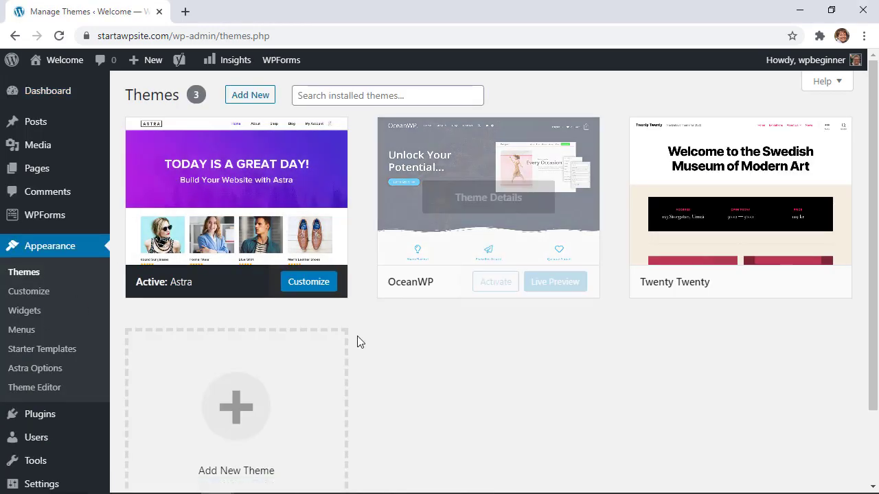
click(52, 416)
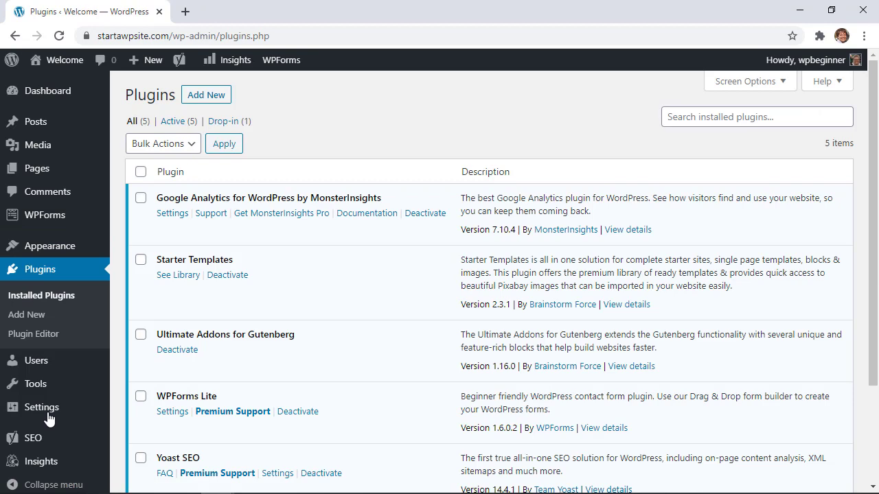
click(43, 122)
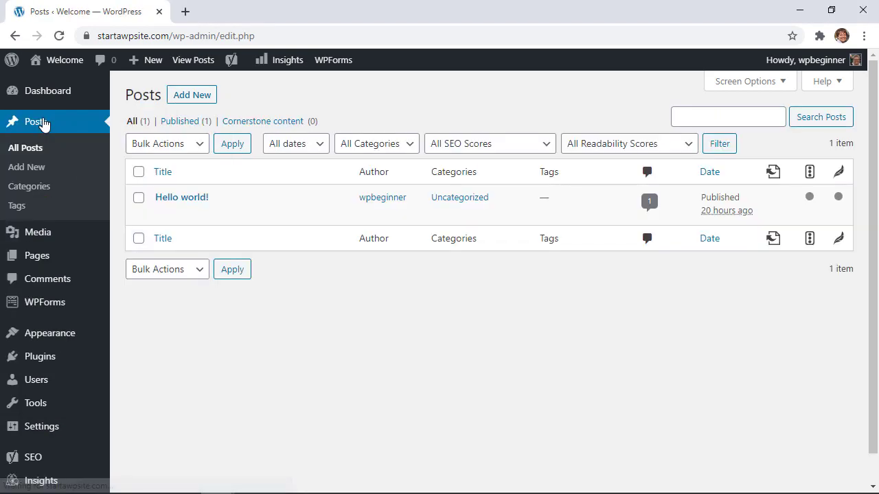
click(48, 255)
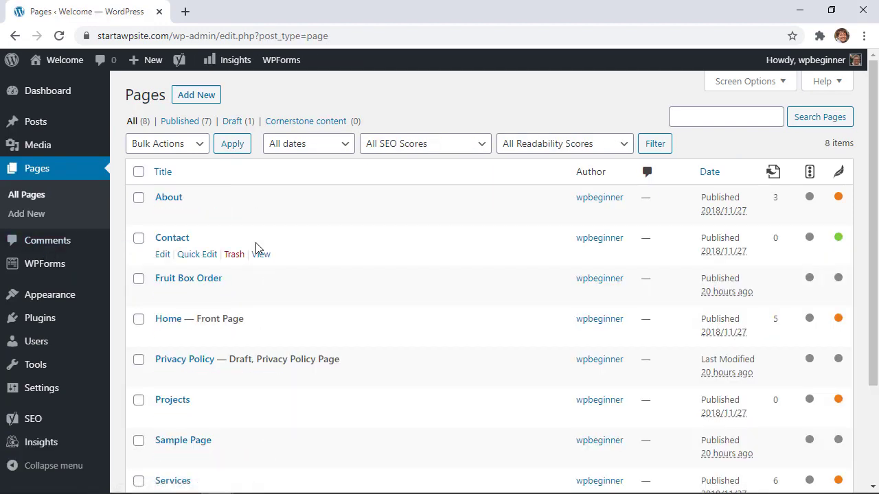
scroll(313, 377, down, 2)
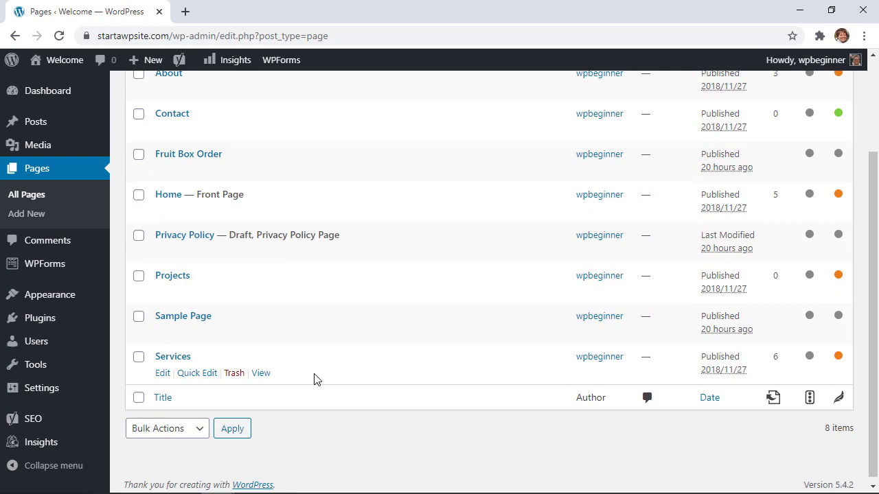
scroll(313, 378, up, 2)
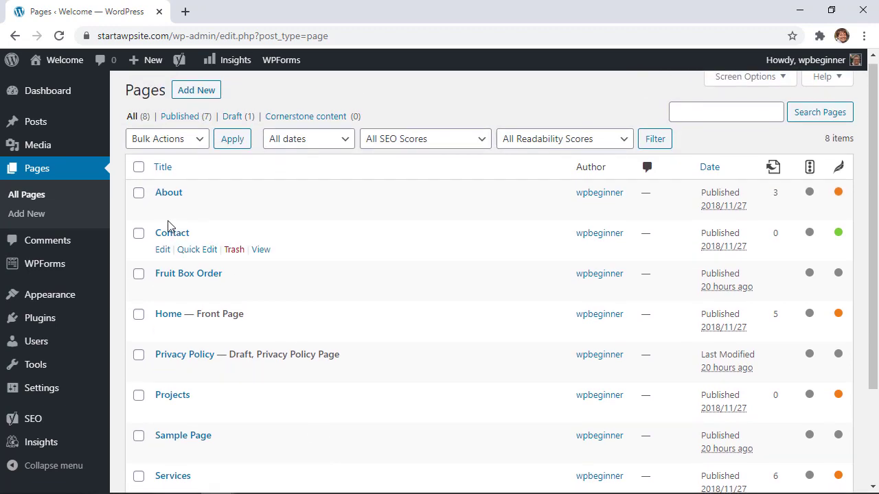
click(68, 128)
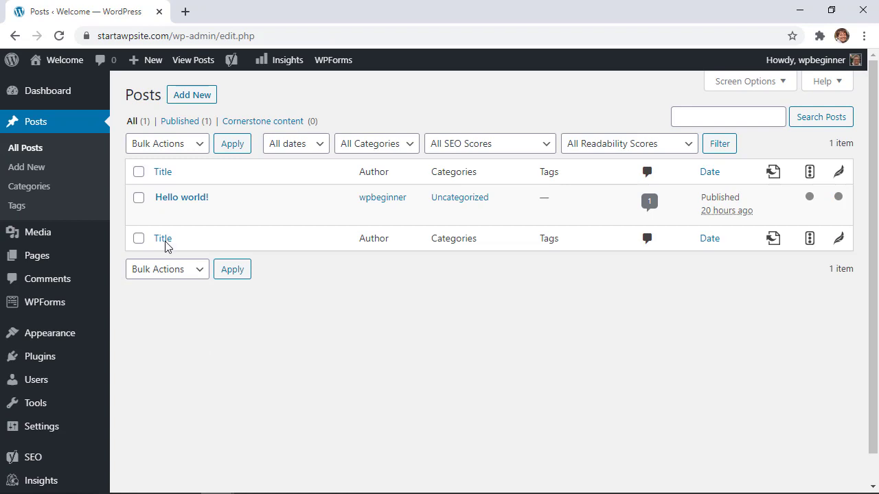
click(47, 99)
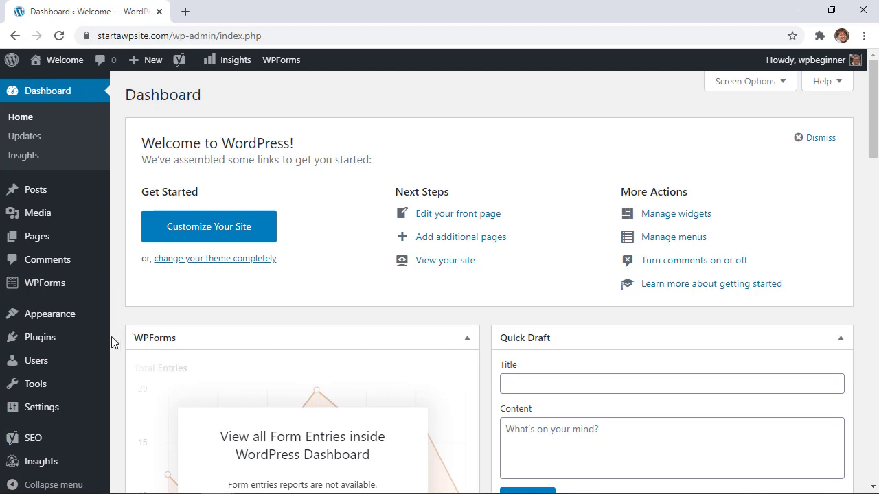
Search the plugin directory for "wp reset", and install and activate the WP Reset plugin by WebFactory Ltd.
mouse_move(61, 343)
click(125, 364)
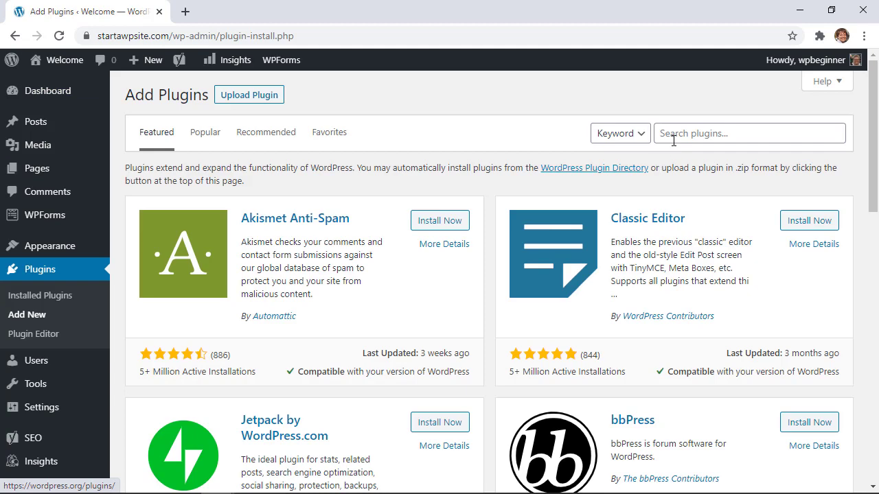
click(680, 134)
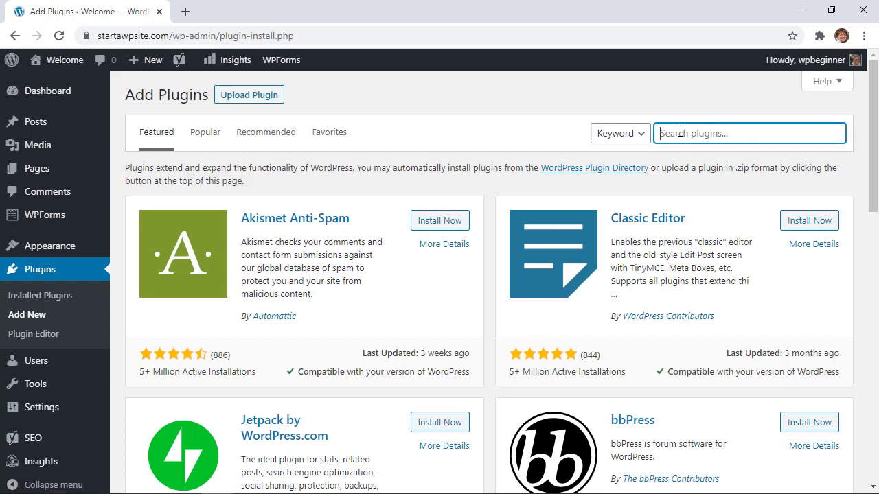
text(wp reset)
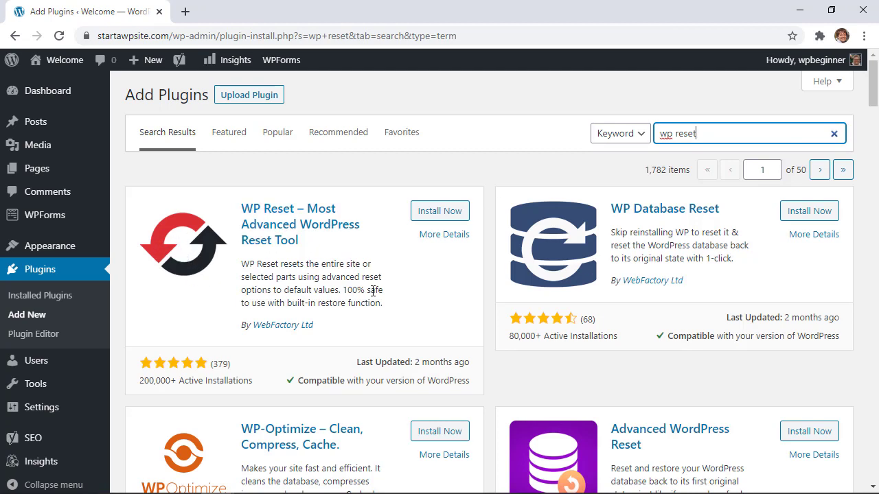
click(430, 220)
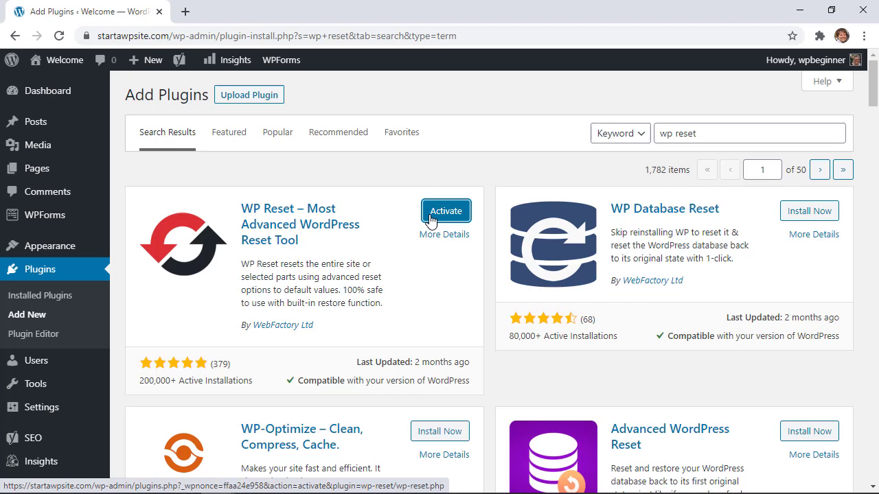
click(440, 217)
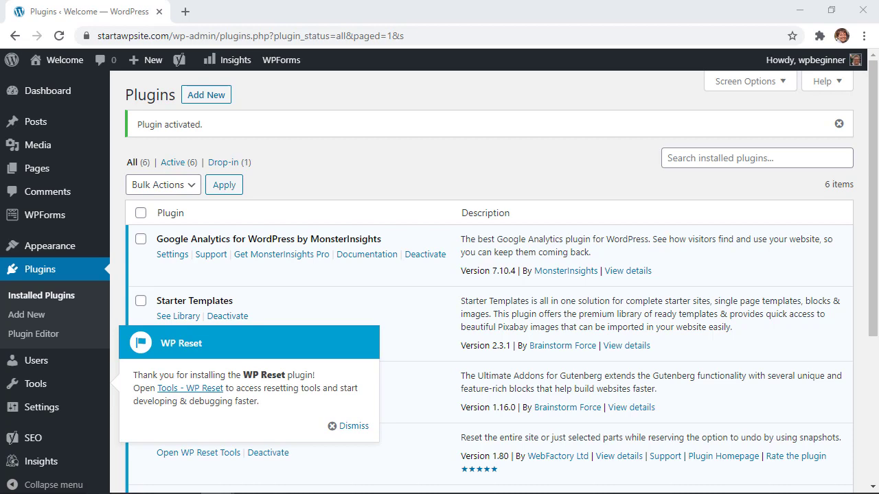
Dismiss the WP Reset welcome notice and open the plugin's WP Reset page.
scroll(294, 348, down, 1)
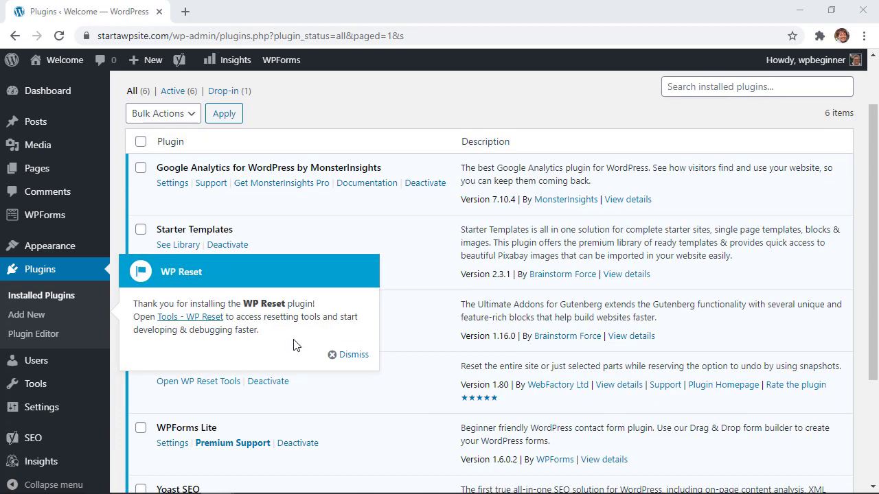
click(353, 357)
scroll(353, 359, down, 1)
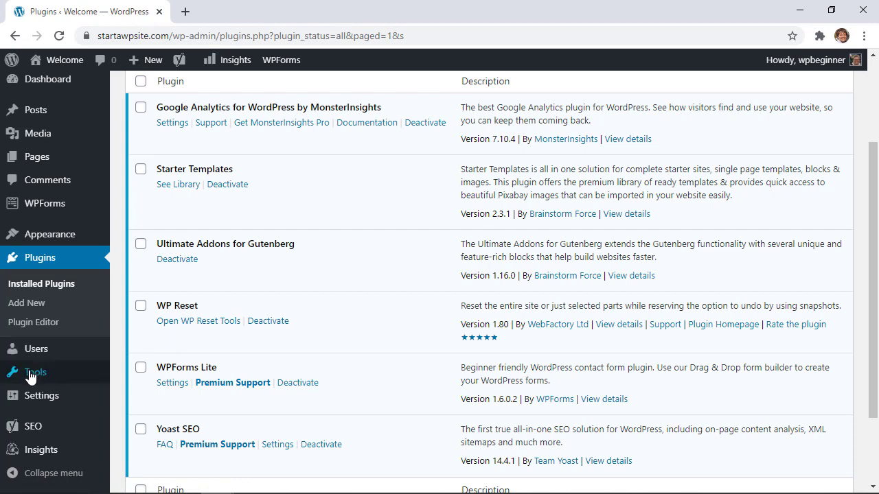
mouse_move(30, 377)
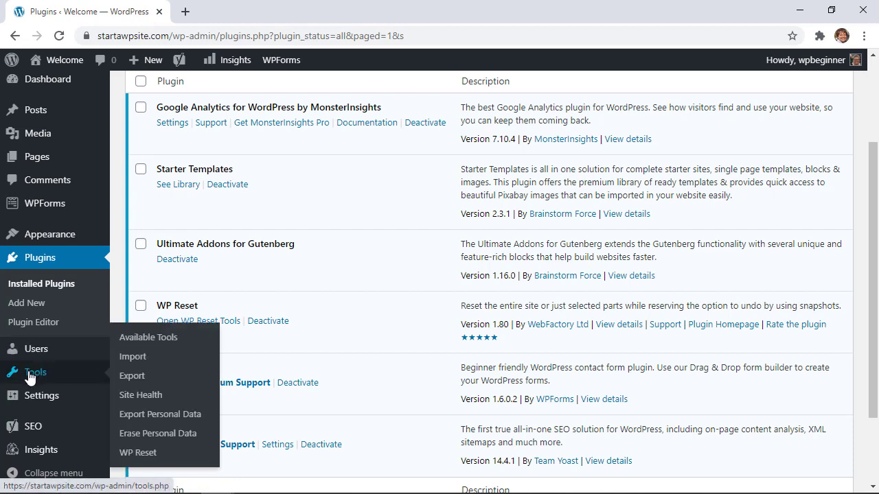
click(137, 453)
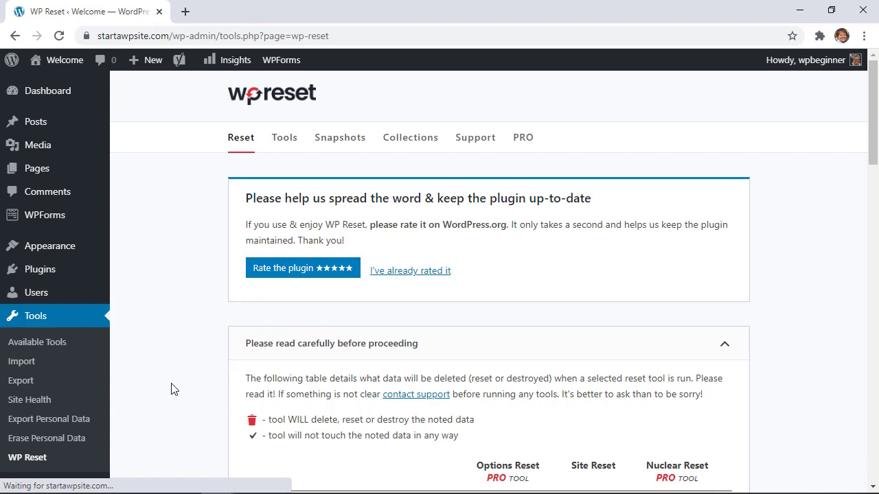
Run Site Reset with "reset" as the confirmation word and approve resetting WordPress.
scroll(193, 353, down, 5)
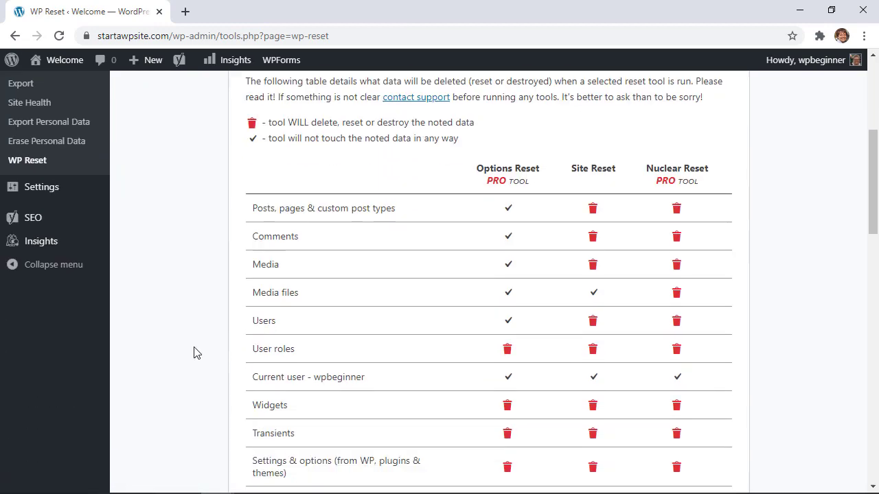
scroll(193, 353, down, 7)
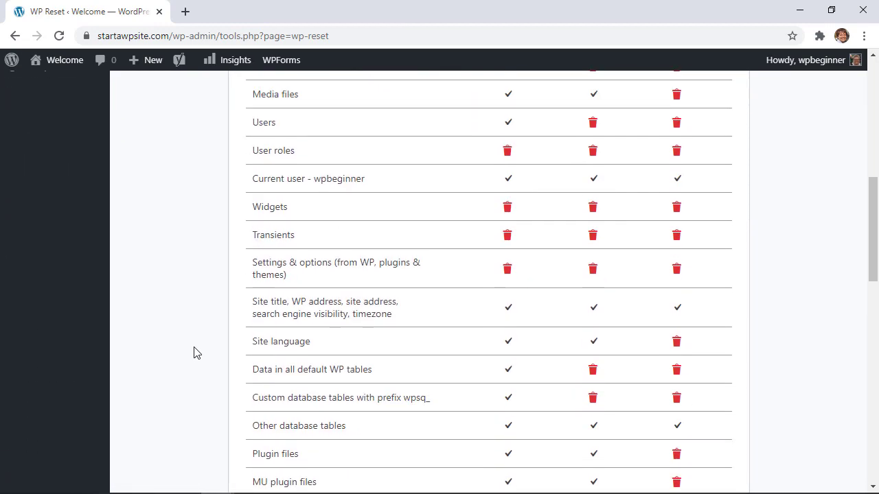
scroll(194, 353, down, 7)
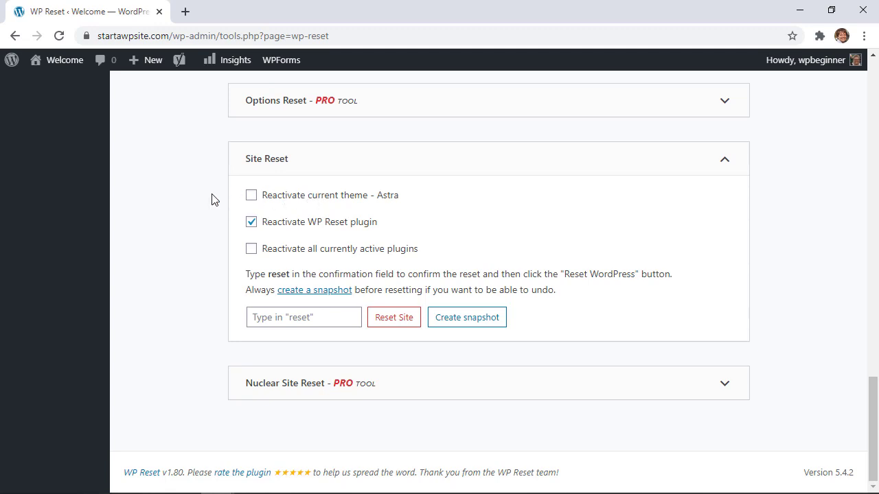
click(315, 319)
text(reset)
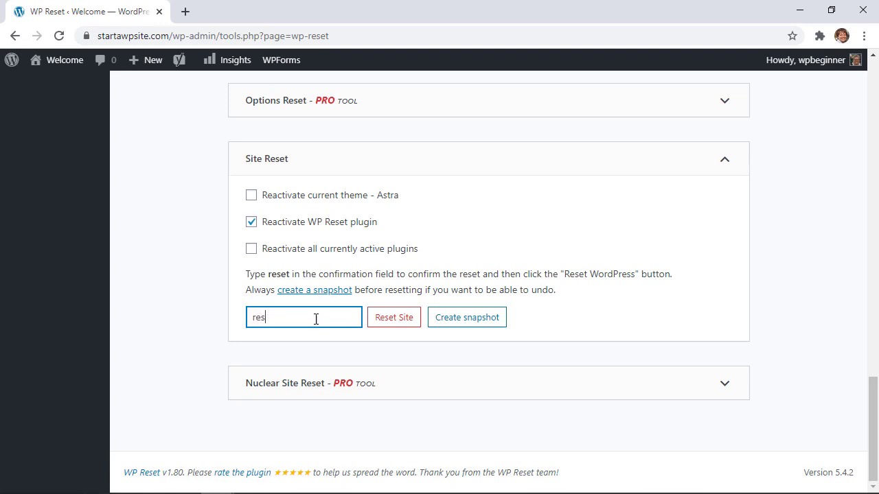
click(394, 322)
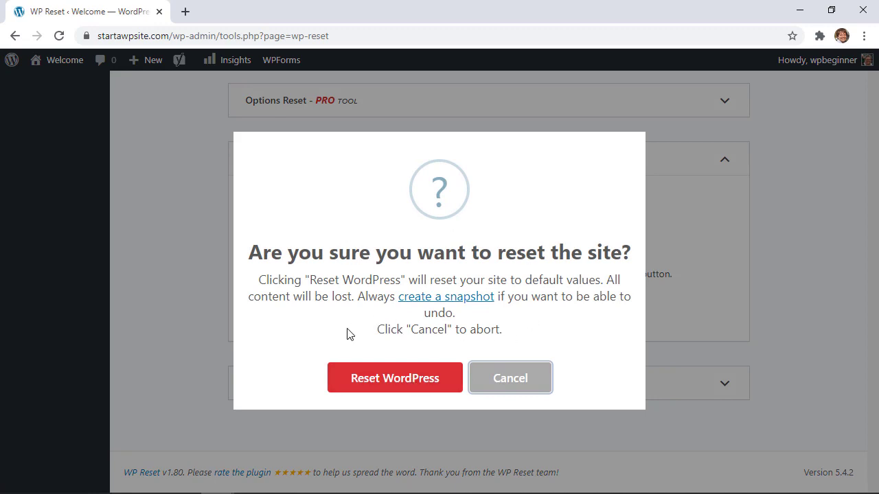
click(386, 389)
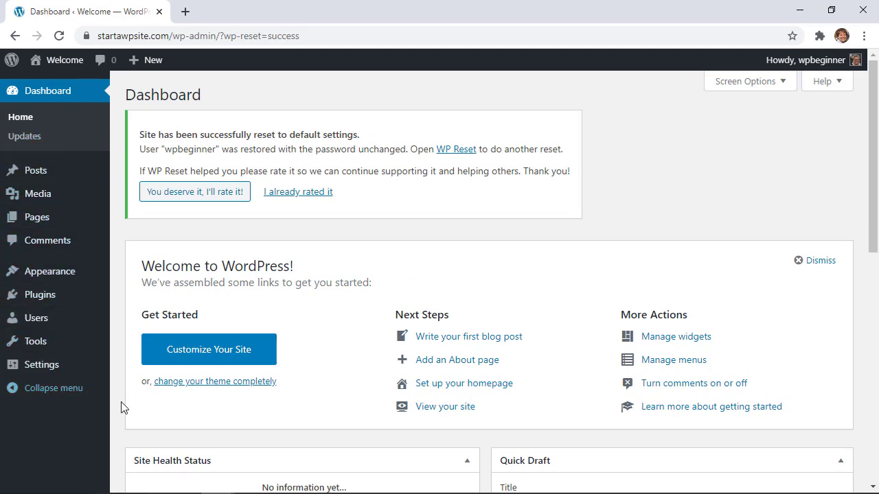
Check which themes, plugins, pages and media items the site has after the reset.
click(52, 276)
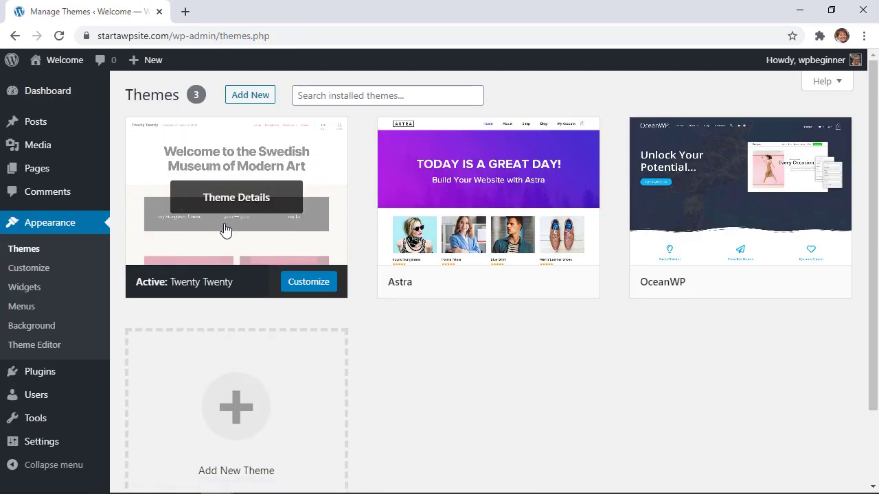
mouse_move(466, 166)
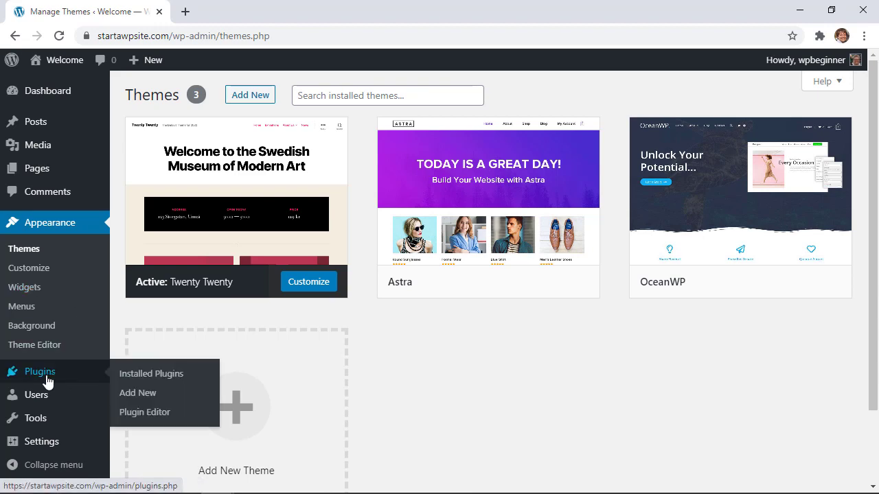
click(20, 374)
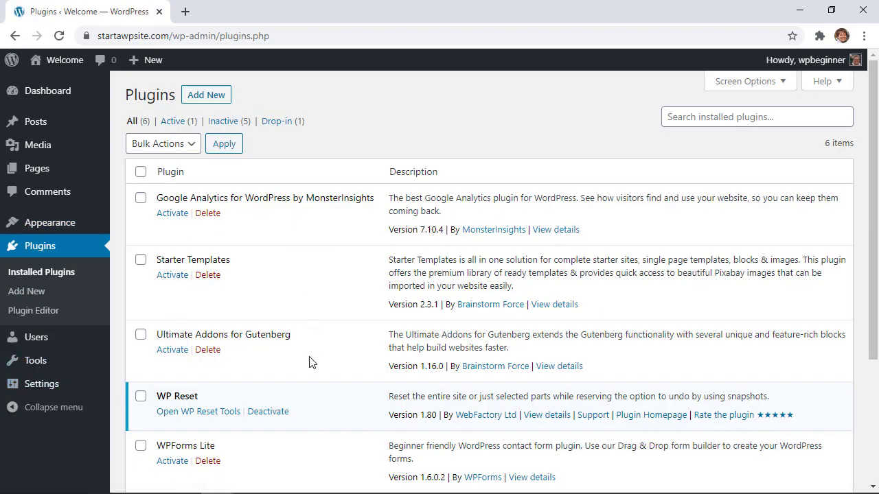
scroll(309, 386, down, 3)
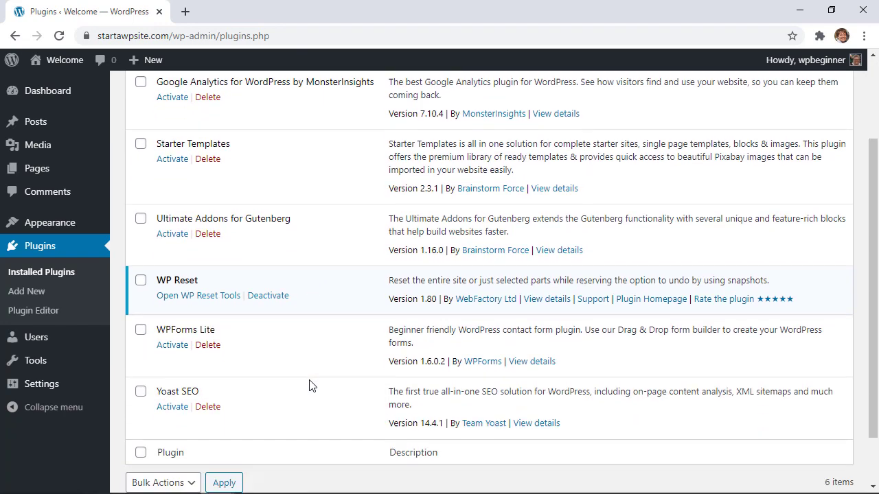
scroll(309, 386, up, 1)
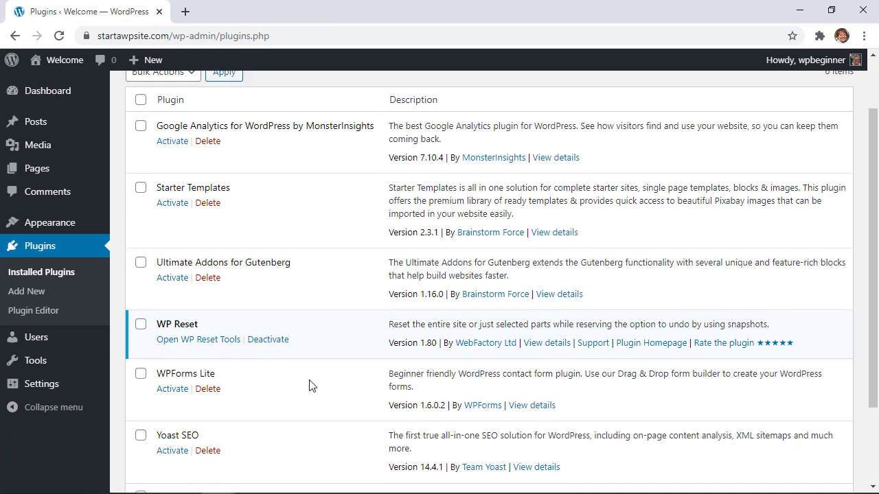
scroll(128, 153, up, 1)
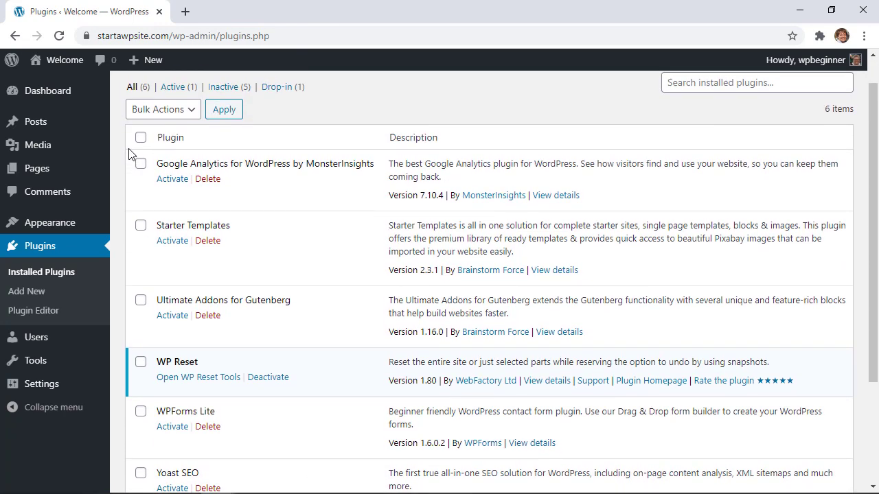
click(151, 113)
click(288, 129)
click(35, 168)
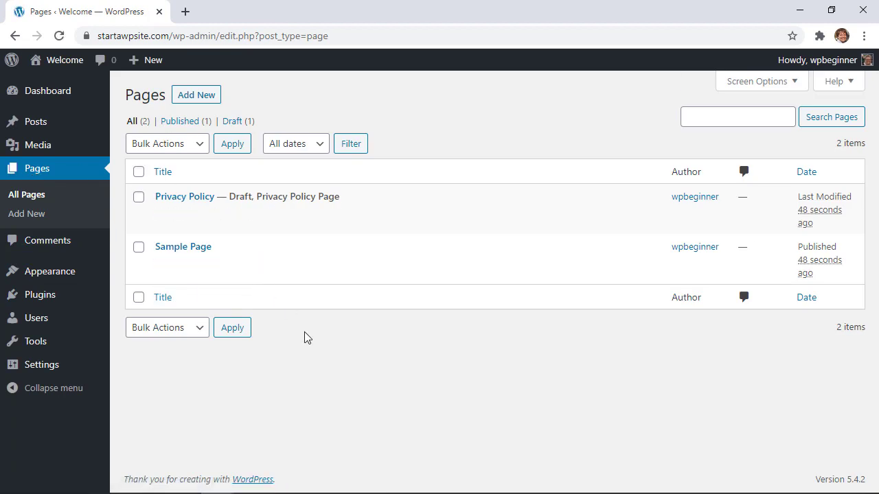
click(37, 146)
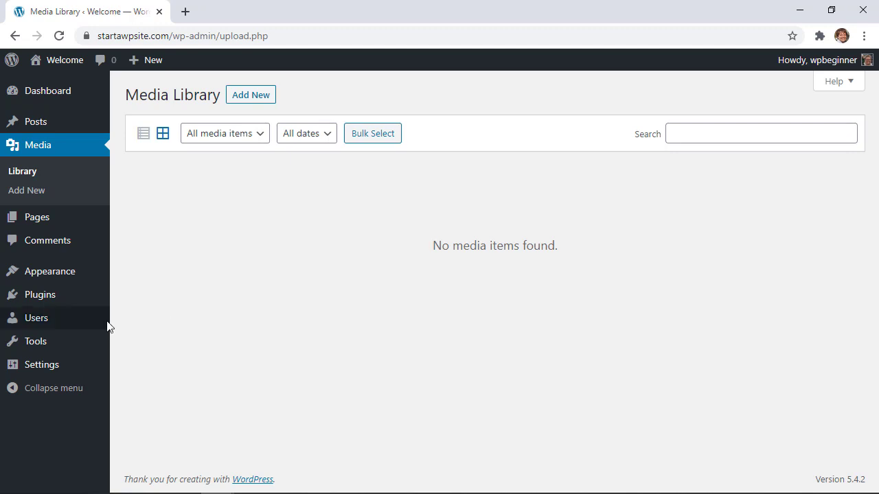
Open the WP Reset tools collection and examine the Delete Themes and Delete Plugins tools.
mouse_move(32, 343)
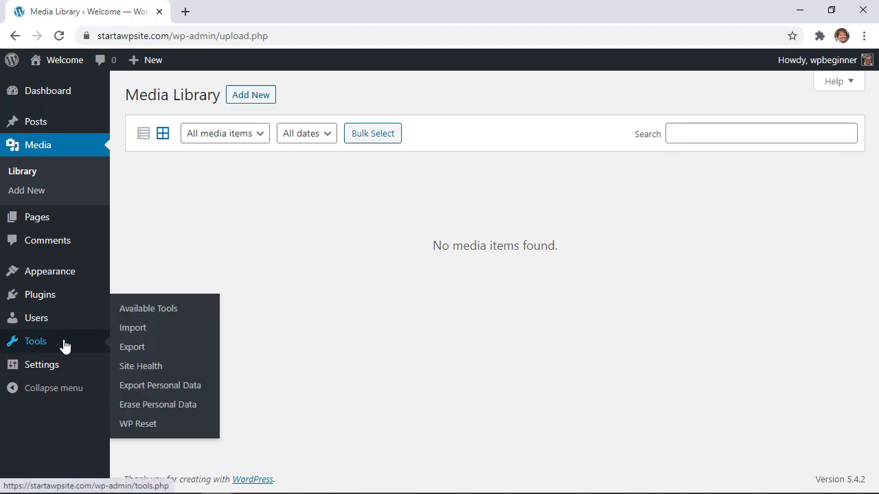
click(140, 425)
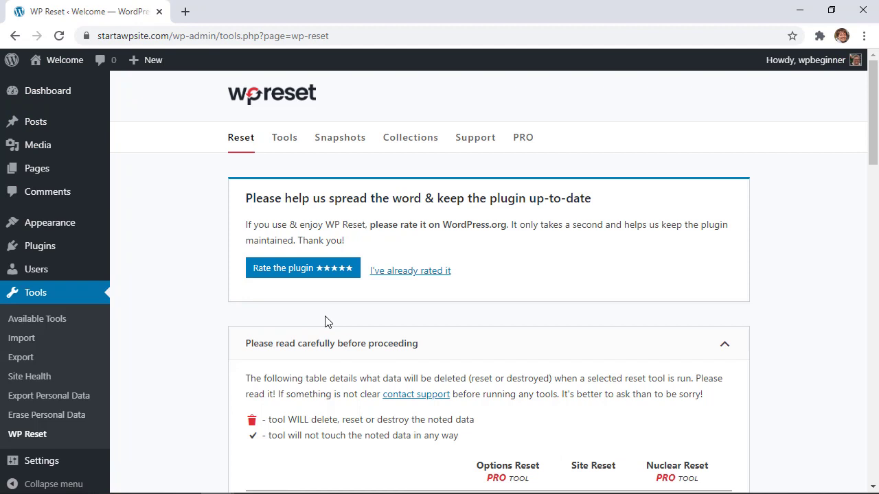
click(284, 140)
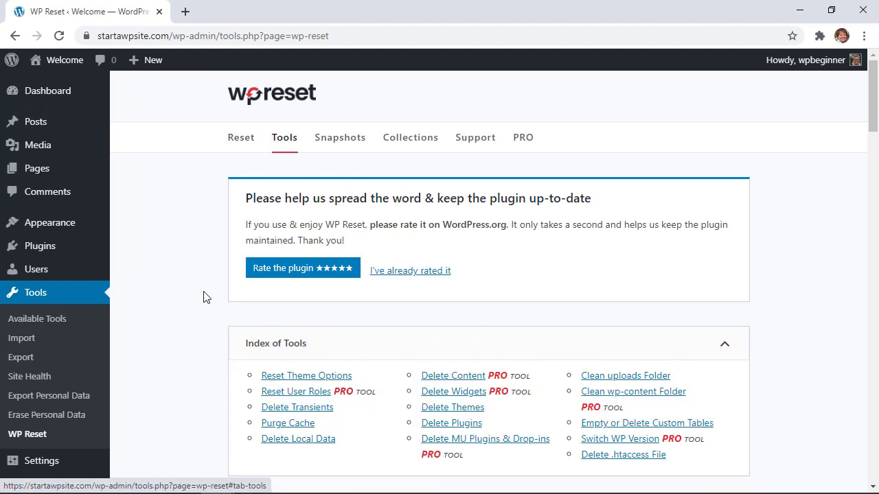
scroll(202, 296, down, 2)
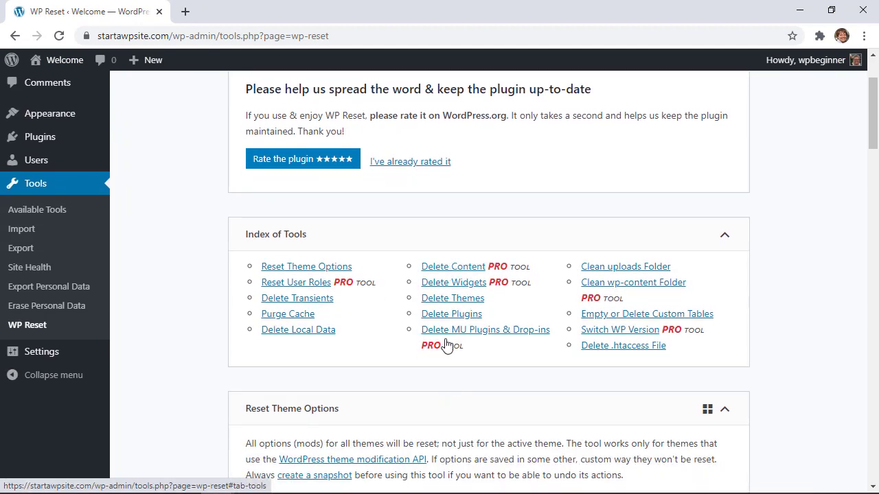
click(445, 299)
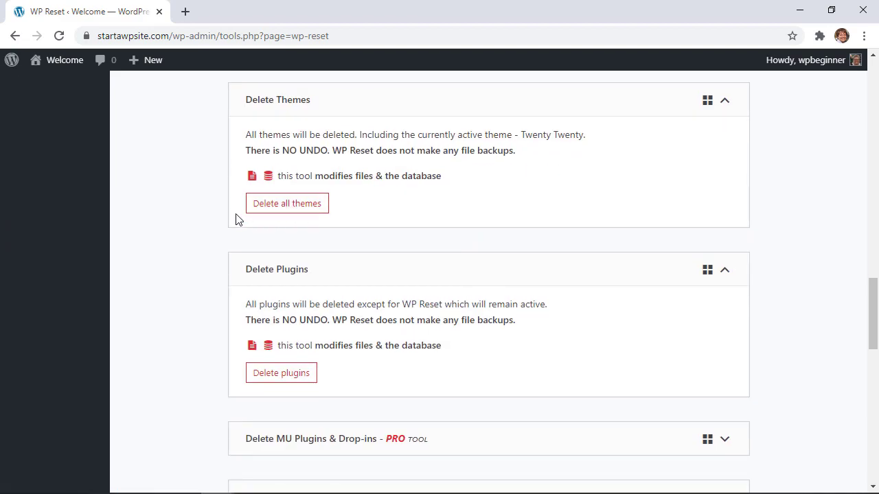
View the themes installed on the site.
scroll(240, 217, up, 20)
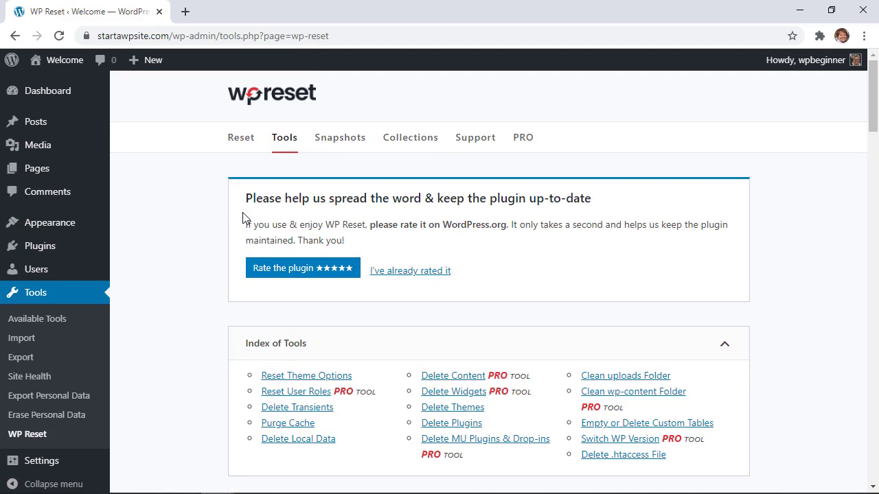
mouse_move(53, 227)
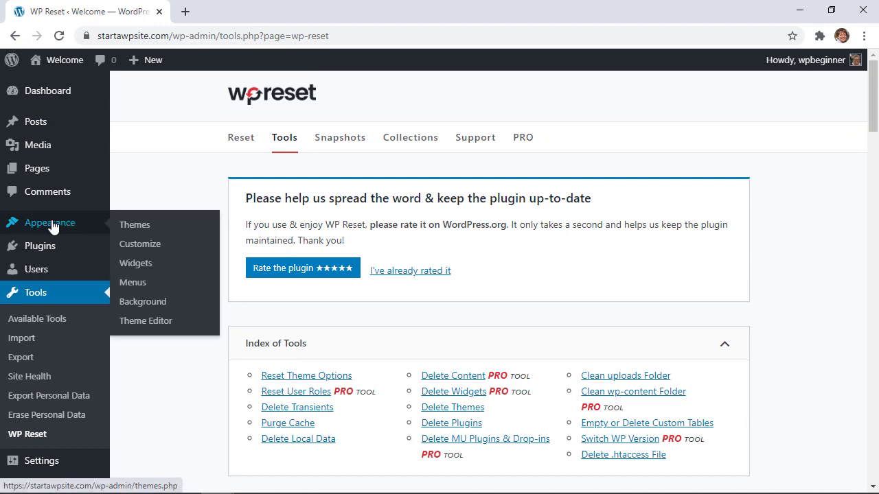
click(127, 228)
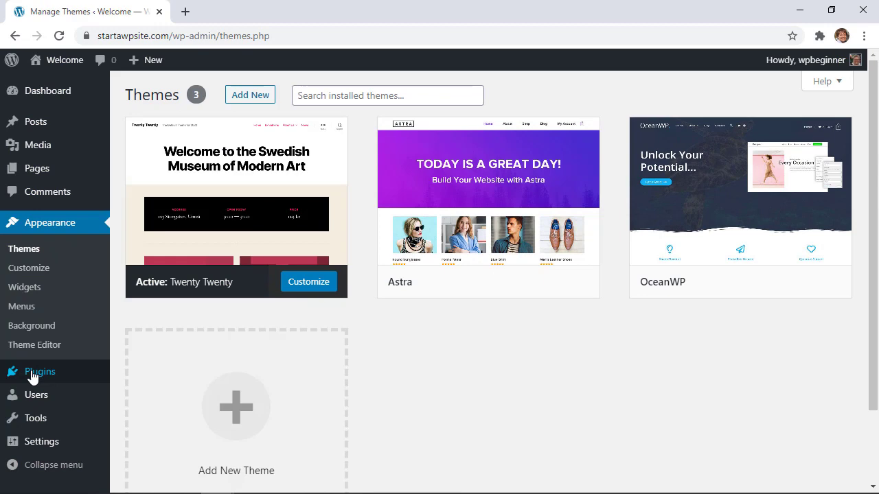
Select the installed plugins except WP Reset and Google Analytics for WordPress by MonsterInsights, and view the available bulk actions.
click(32, 375)
click(142, 199)
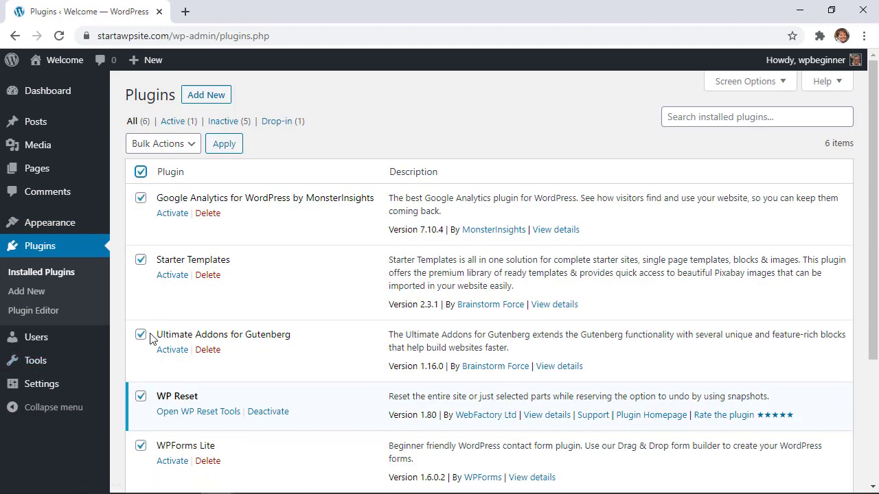
click(140, 398)
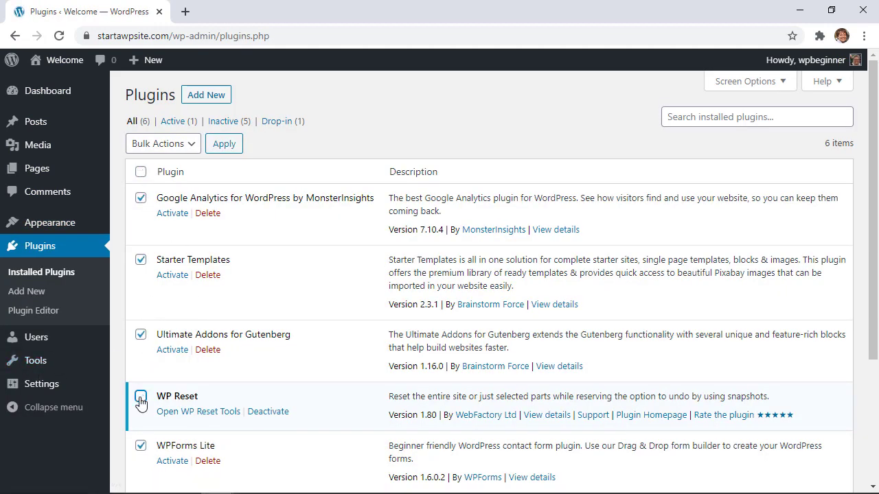
click(141, 199)
click(162, 143)
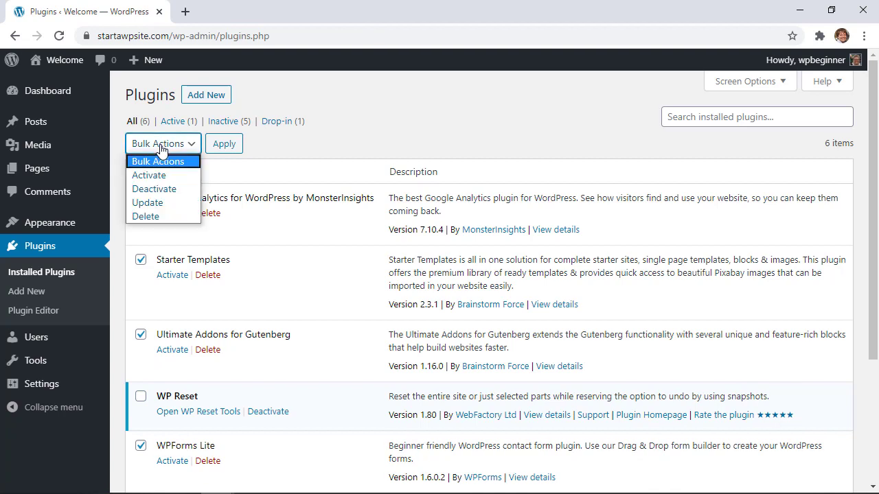
click(328, 144)
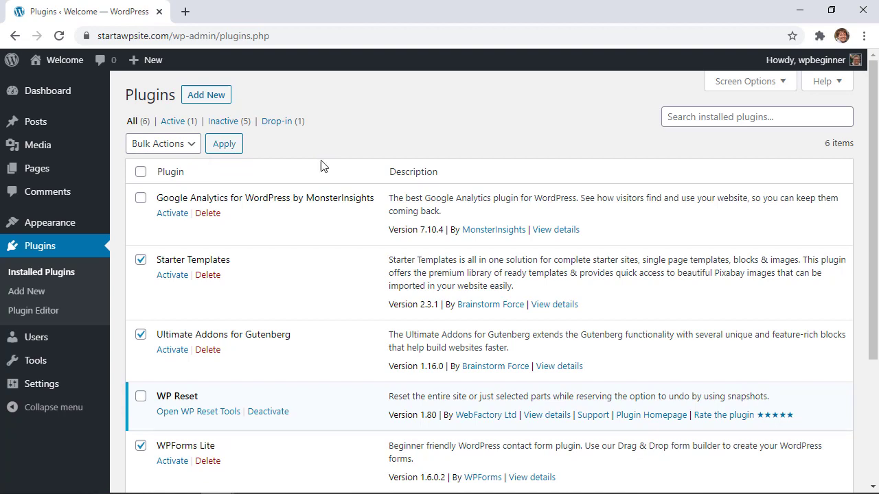
Activate Google Analytics for WordPress by MonsterInsights and look through its Overview and Publishers reports.
click(172, 214)
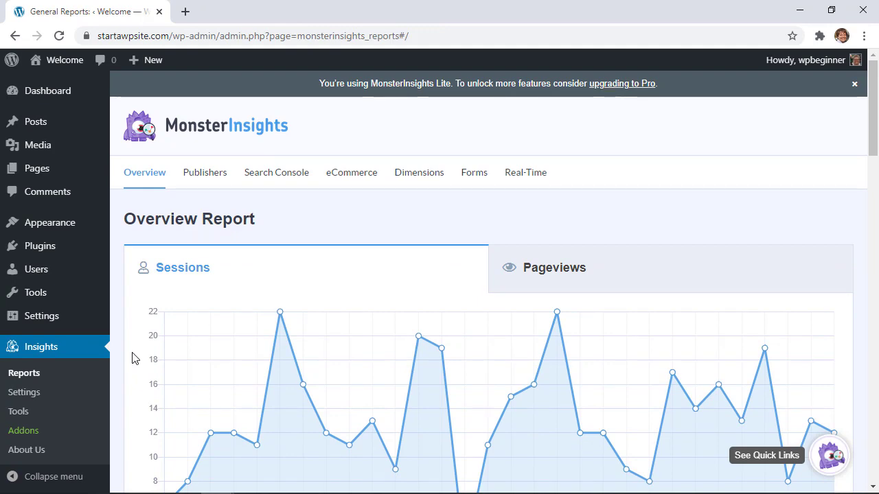
scroll(134, 359, down, 5)
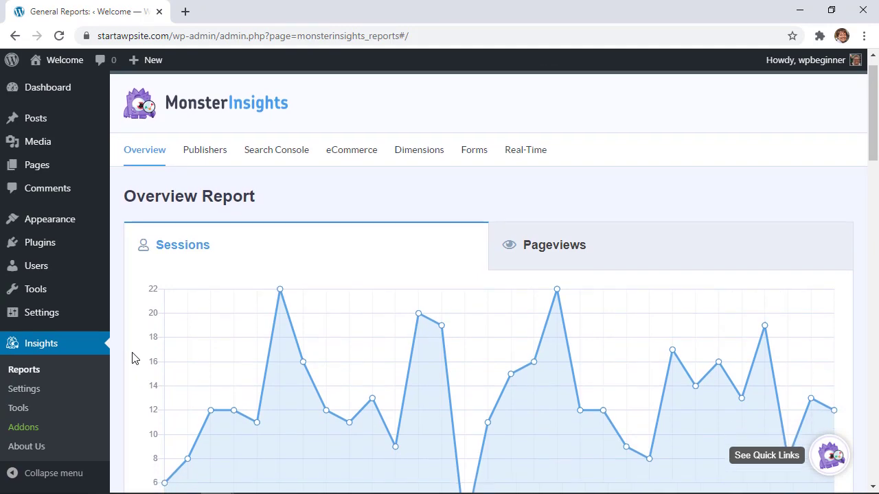
scroll(134, 359, down, 5)
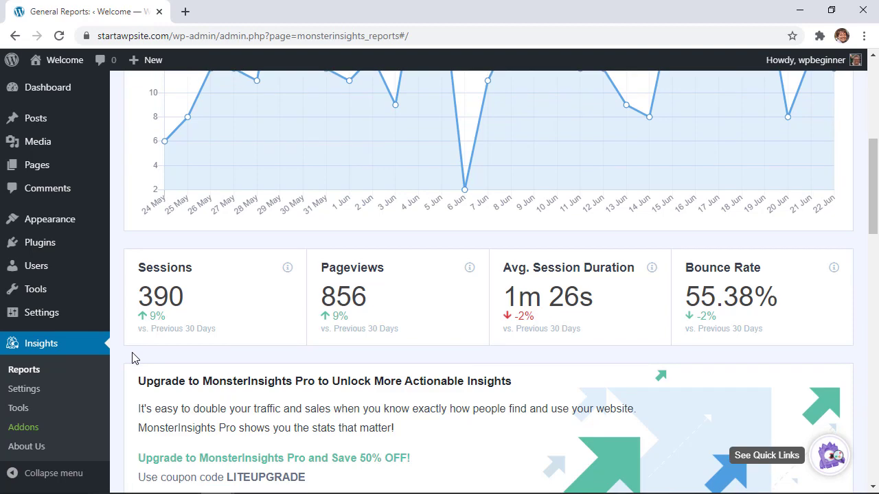
scroll(135, 358, down, 2)
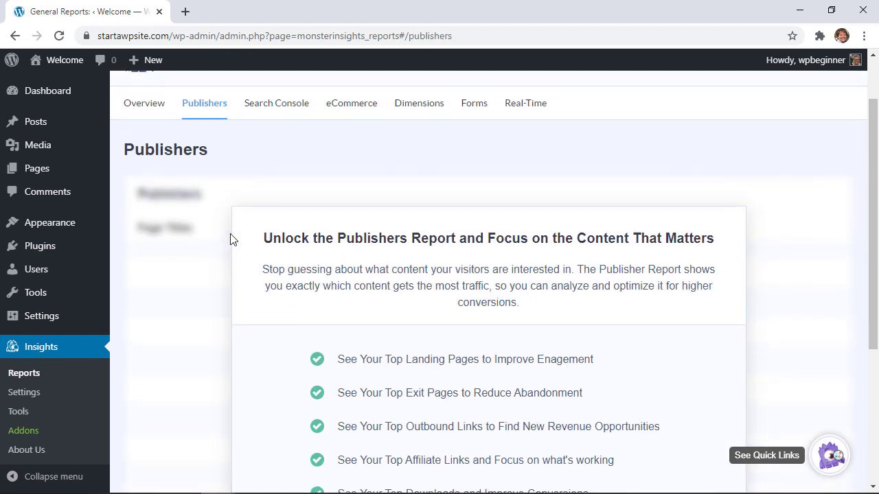
scroll(230, 239, down, 2)
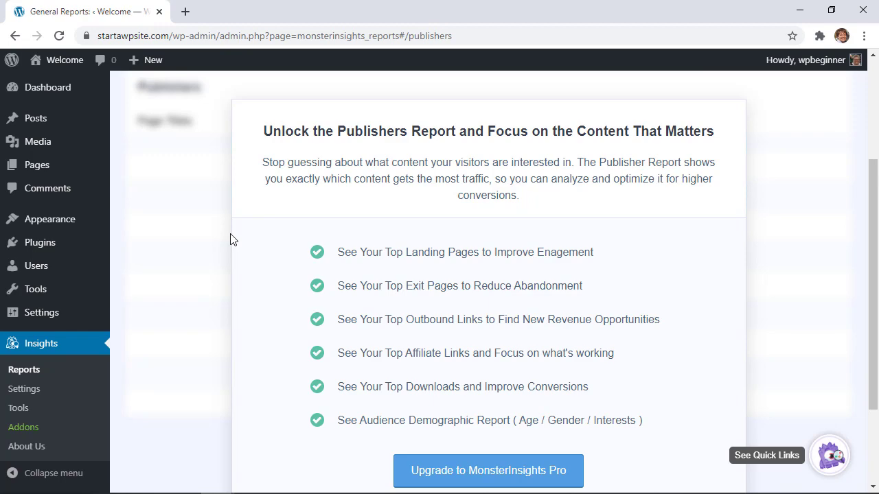
scroll(231, 239, up, 2)
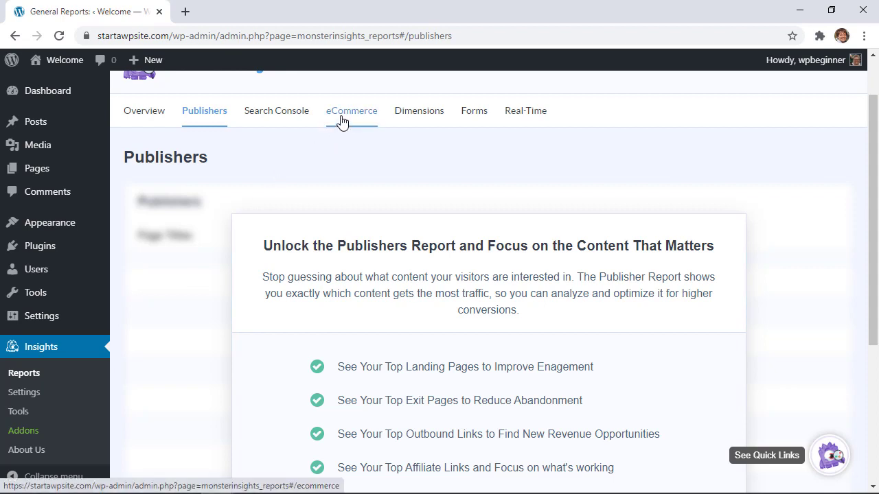
Open the monsterinsights.com website in a new browser tab.
click(184, 12)
text(mons)
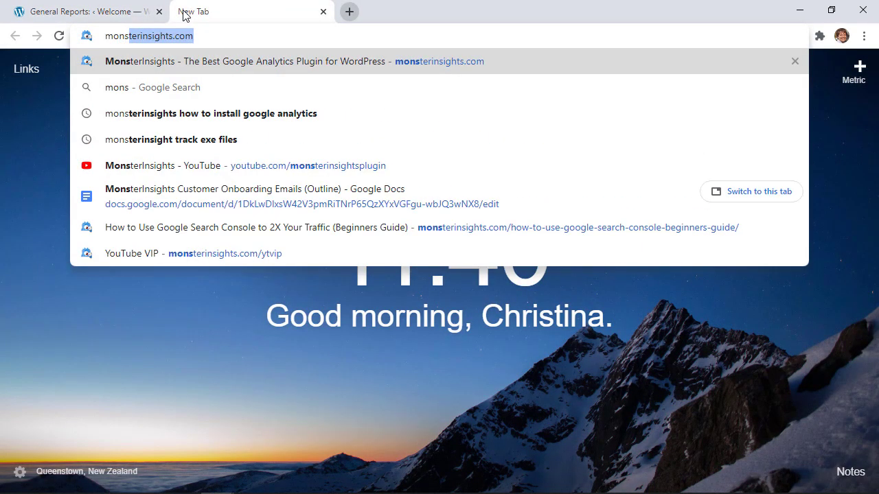
key(Return)
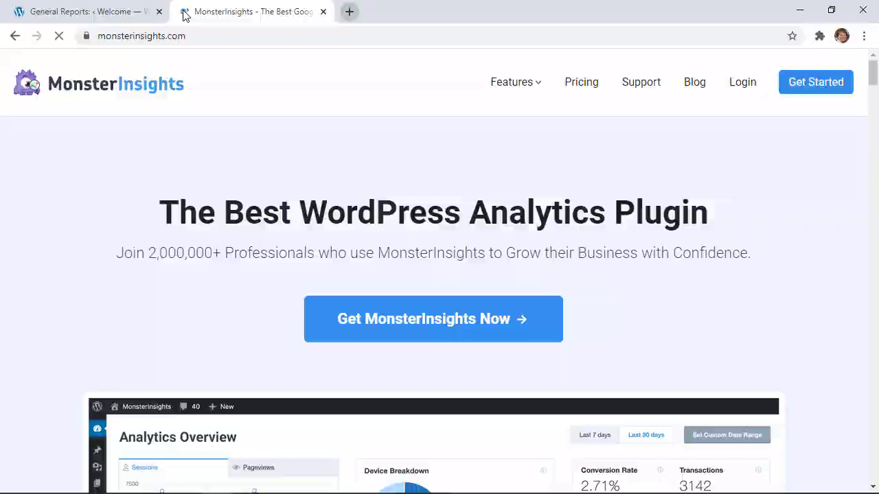